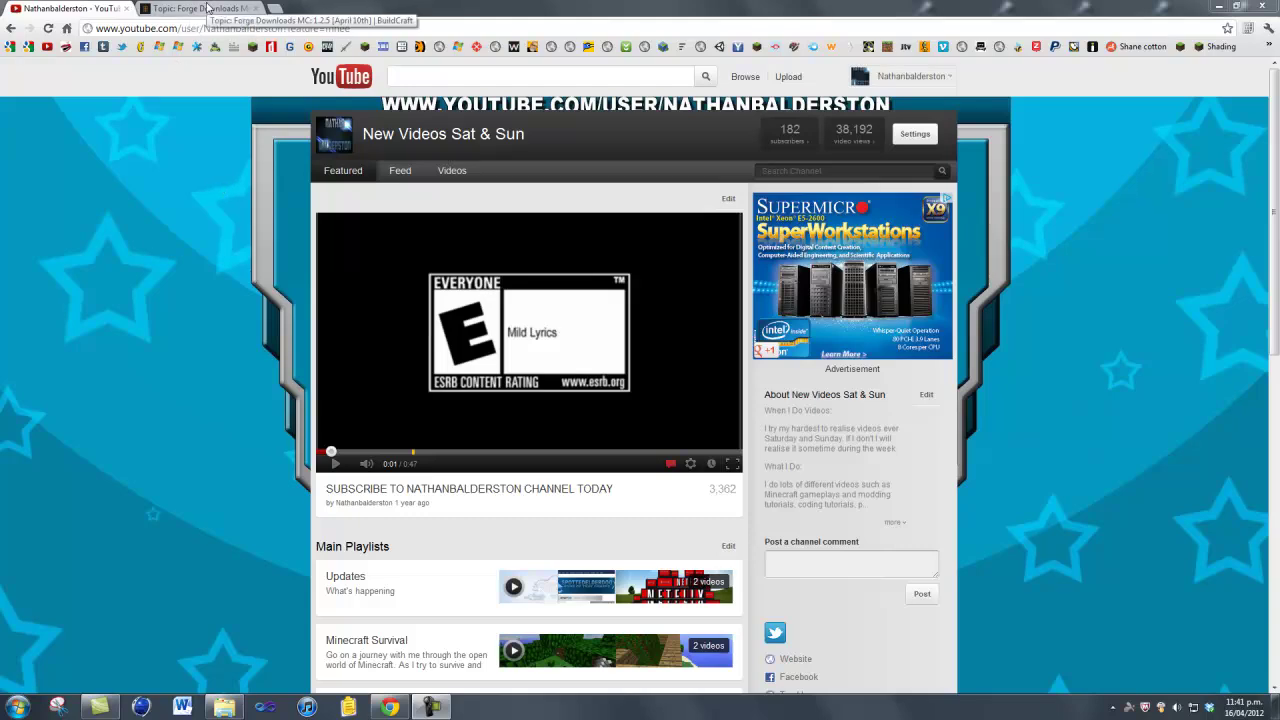
Bring the 'Topic: Forge Downloads MC' BuildCraft forum page to the front.
click(207, 9)
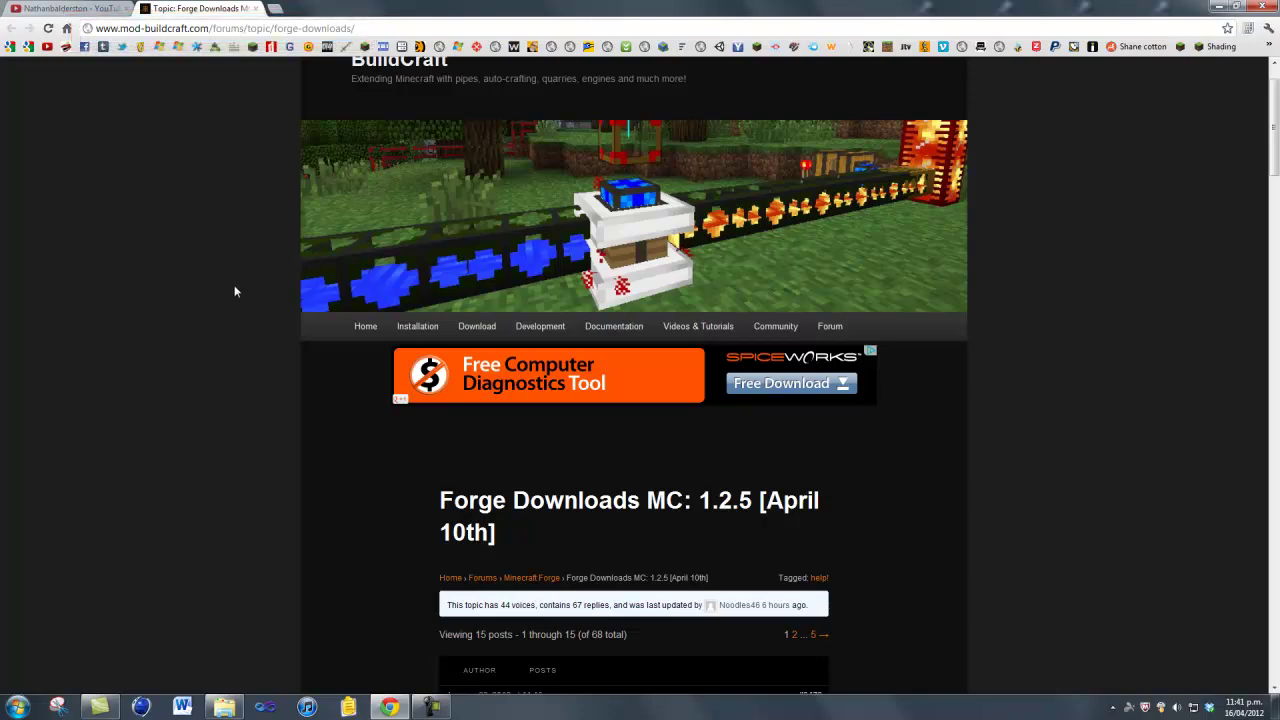
Scroll to Old Milestones and open the Jenkins page for Forge 3.0.1 build #75.
scroll(234, 290, down, 3)
scroll(234, 290, down, 6)
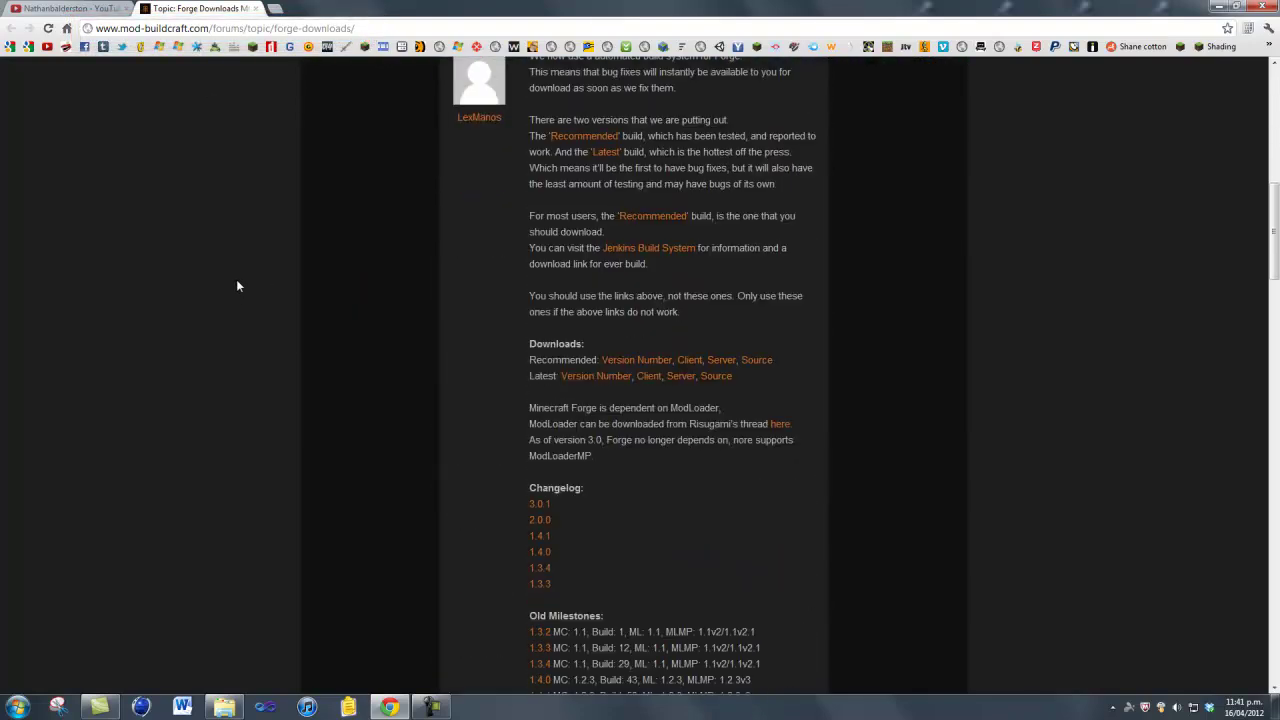
scroll(242, 284, down, 1)
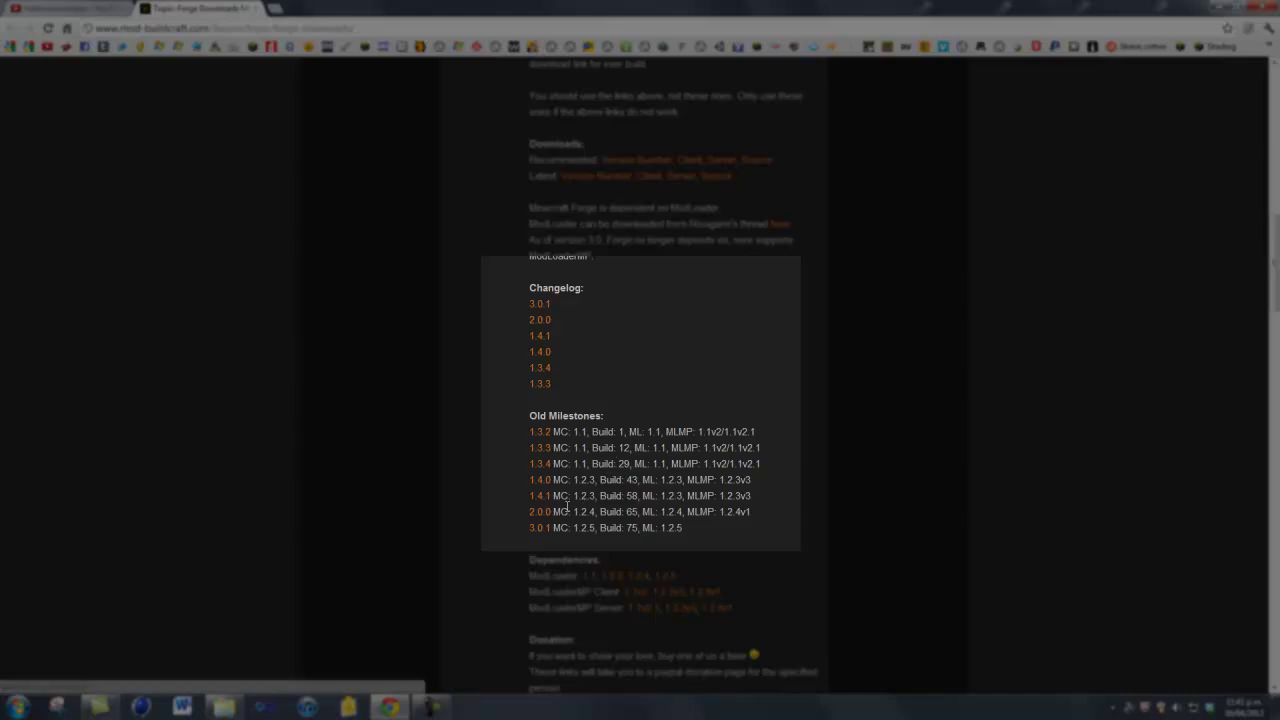
drag(600, 527, 670, 527)
click(672, 527)
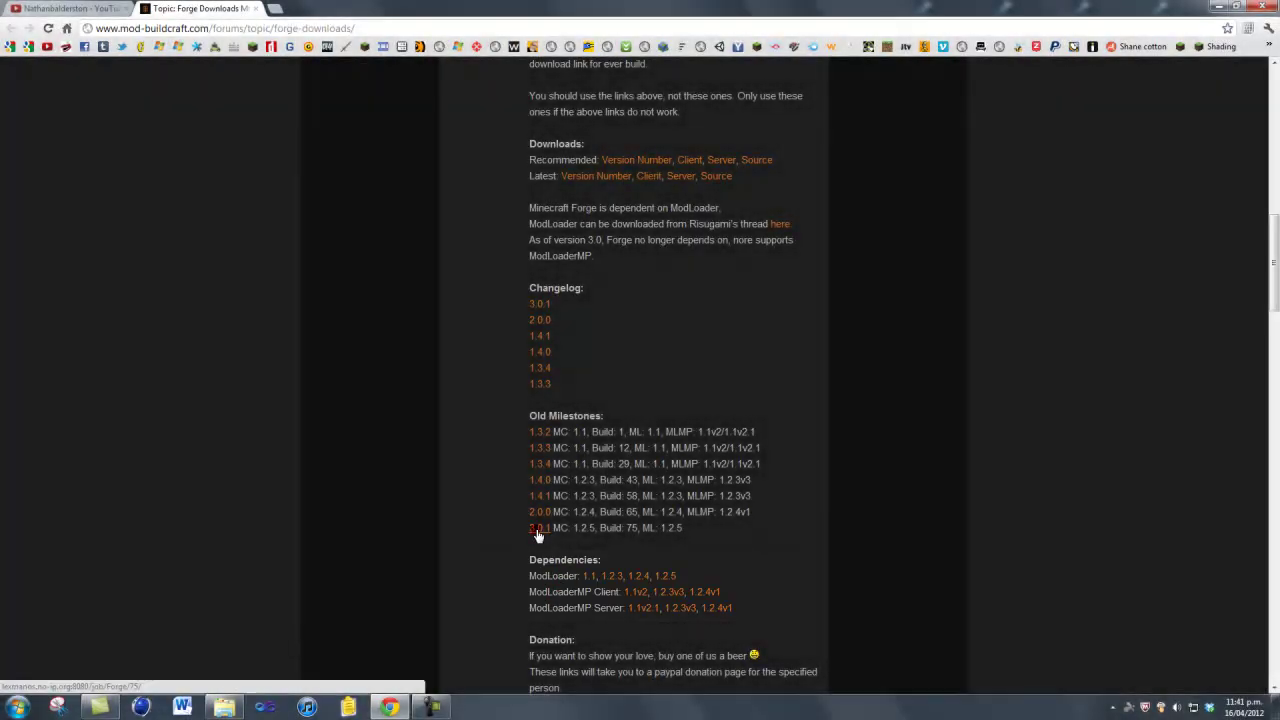
click(541, 530)
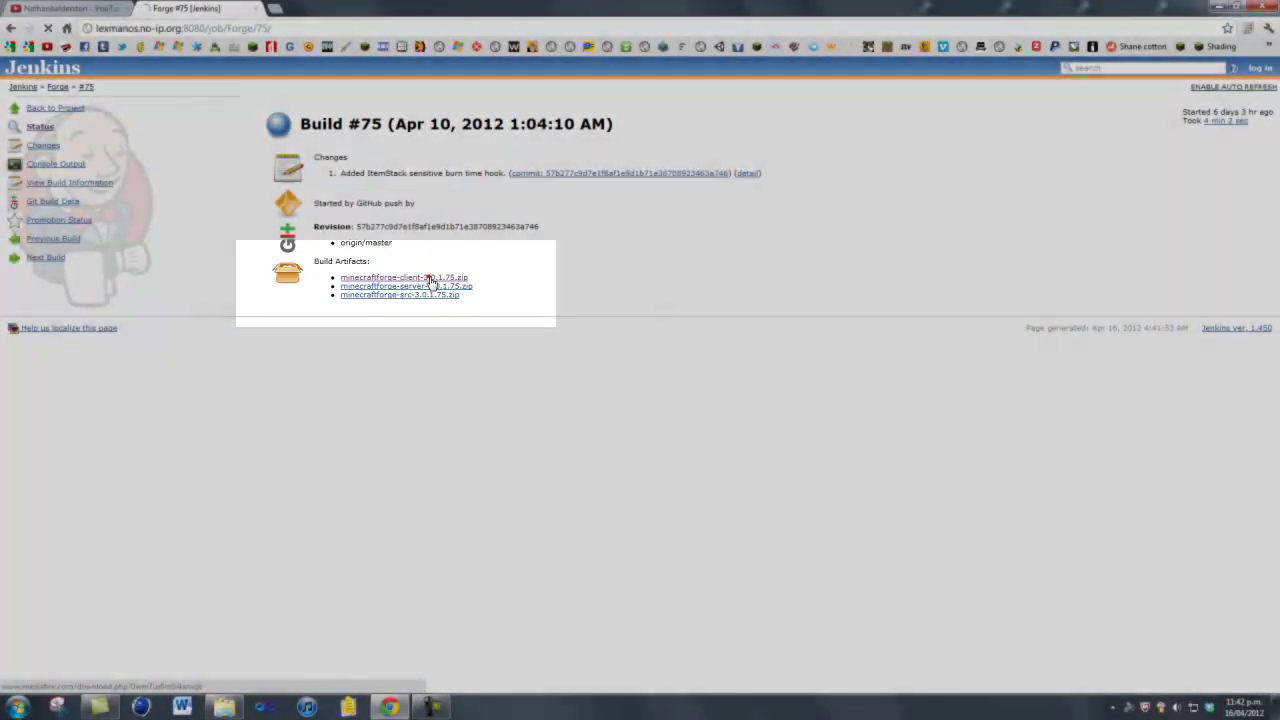
Download minecraftforge-client-3.0.1.75.zip from MediaFire and restore Chrome to a smaller window.
click(430, 278)
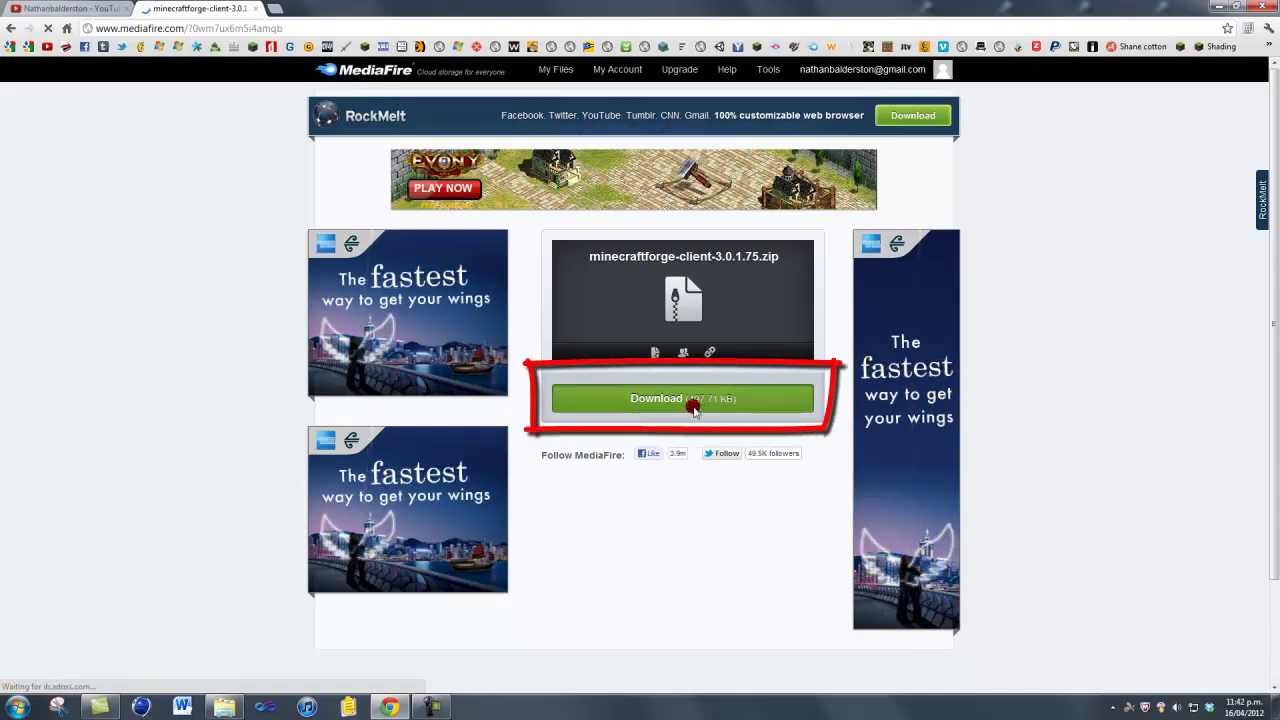
click(695, 400)
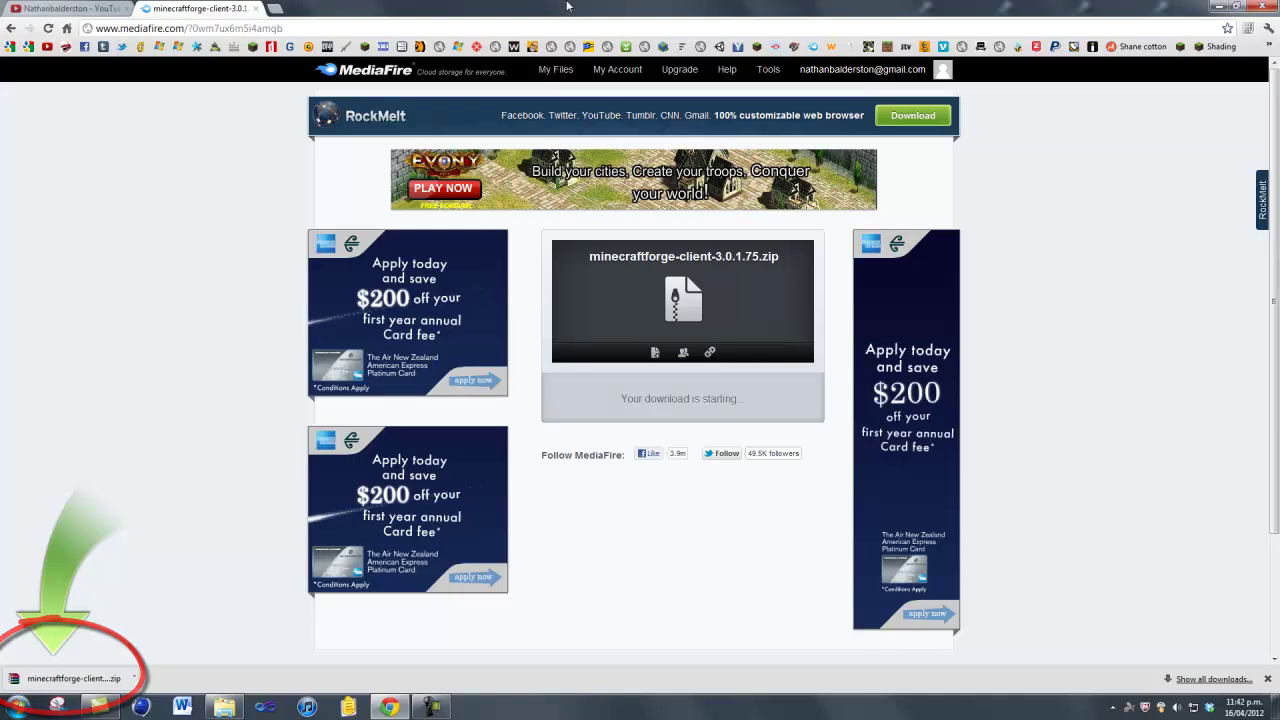
drag(566, 6, 472, 87)
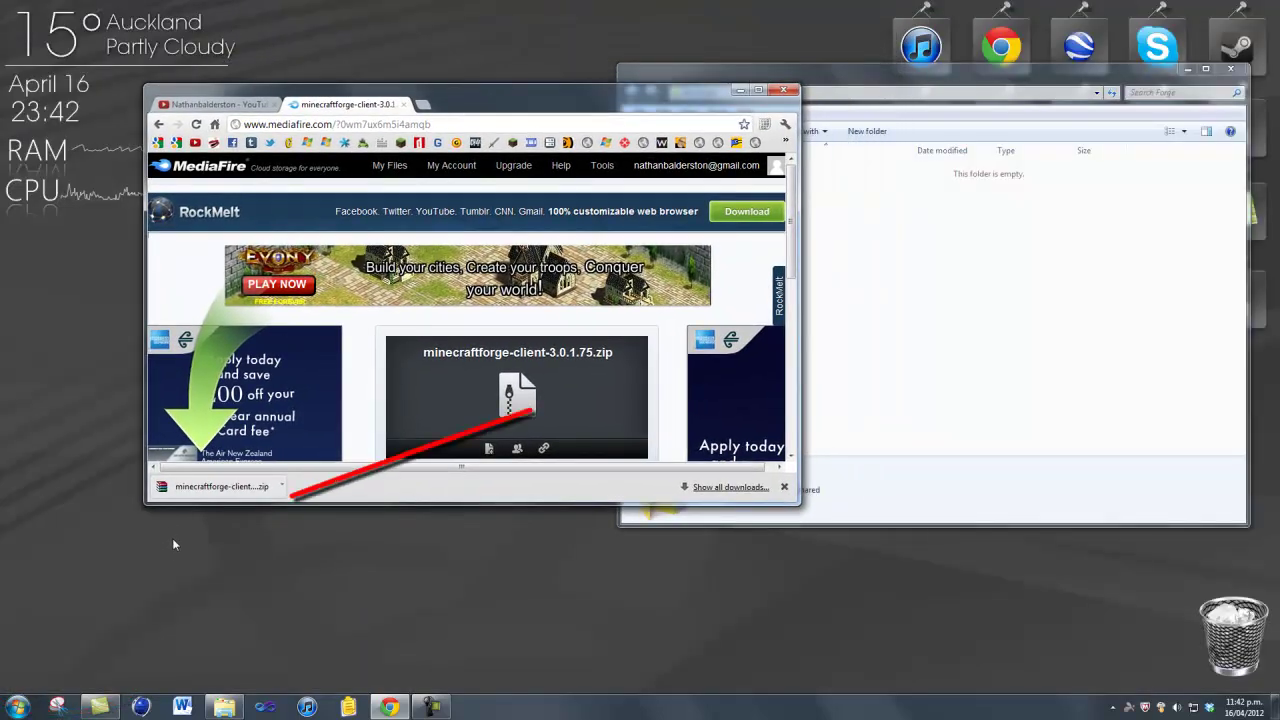
Copy the downloaded minecraftforge-client-3.0.1.75 zip into the Forge folder, then bring up the Start menu.
drag(188, 484, 951, 363)
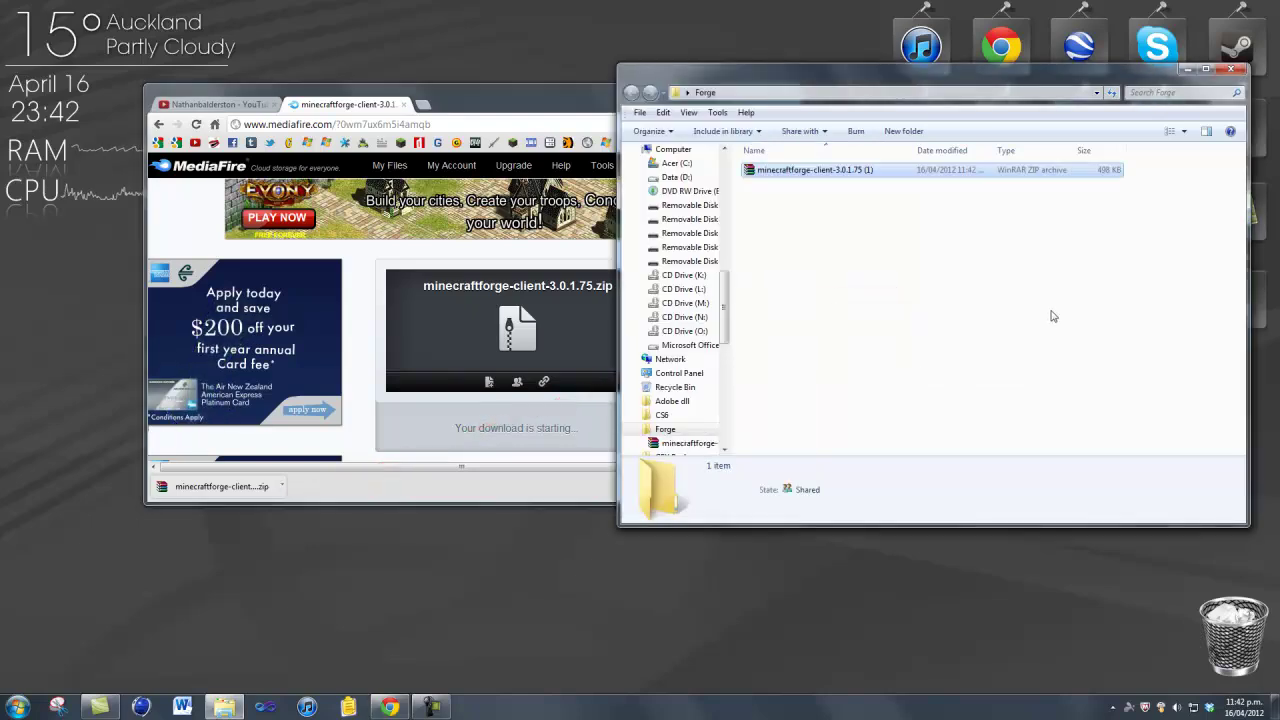
click(858, 200)
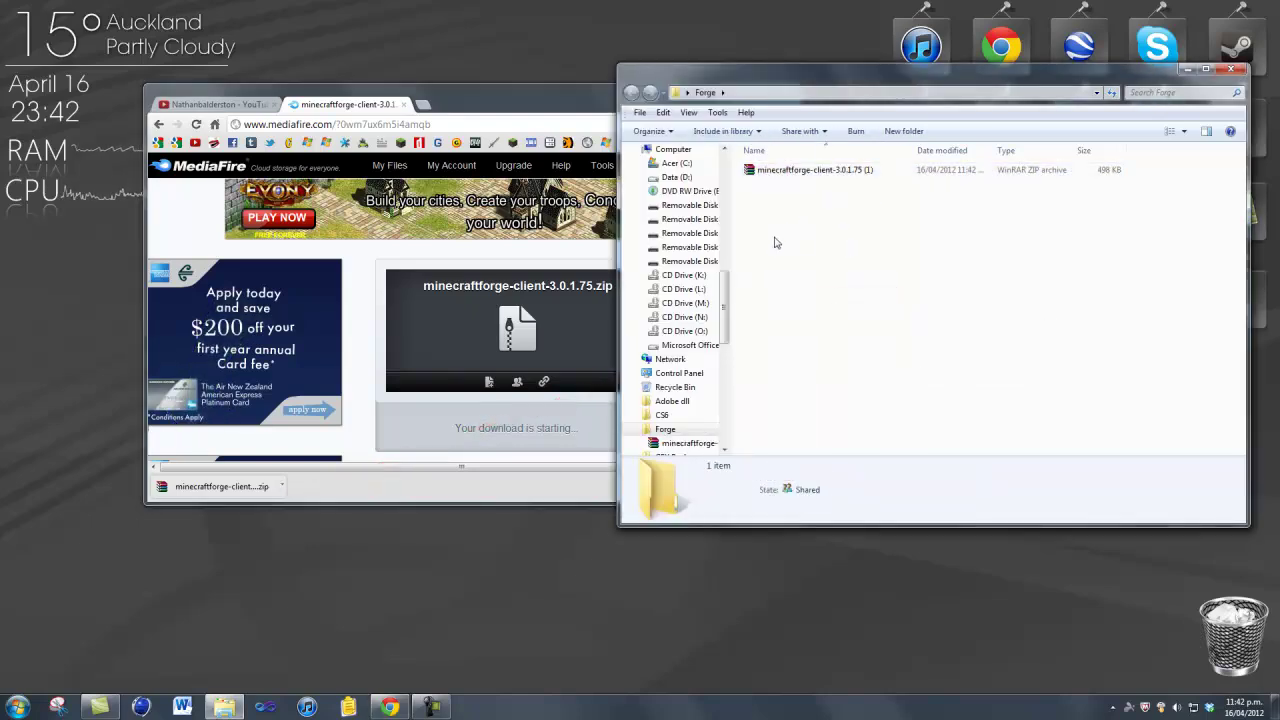
key(super)
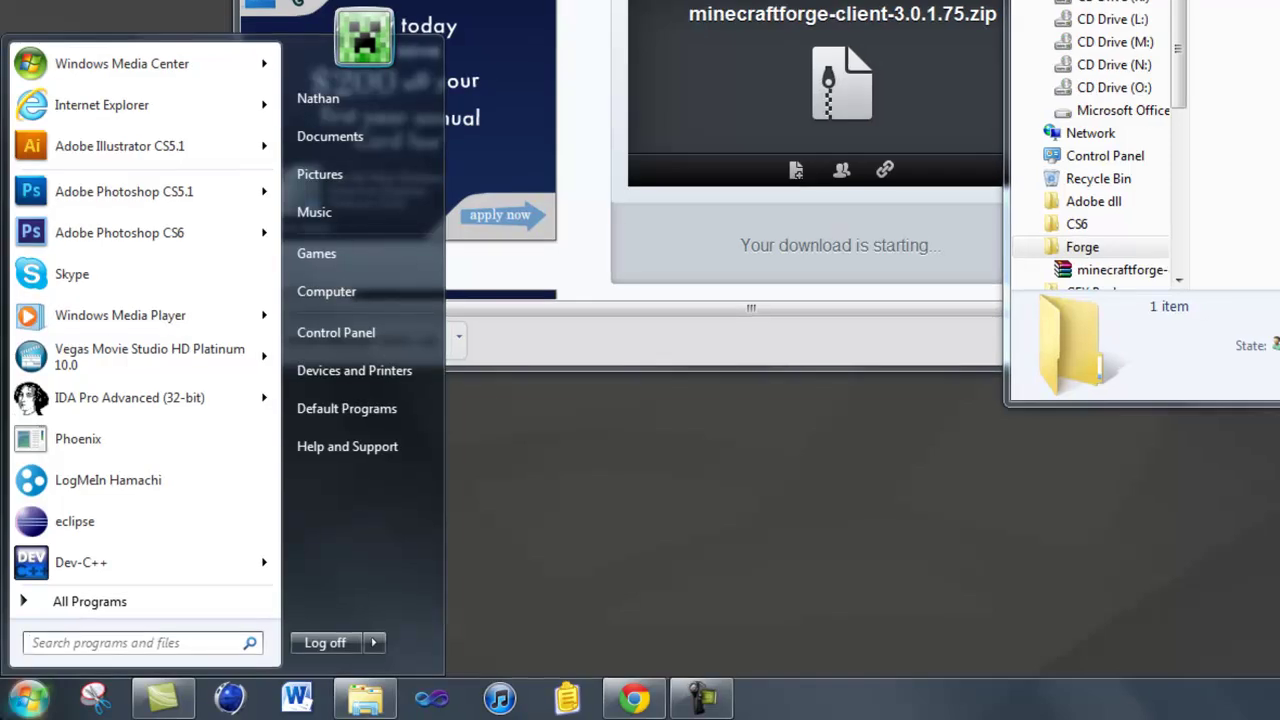
Run %appdata% to open the Roaming folder and place its window on the left.
click(57, 640)
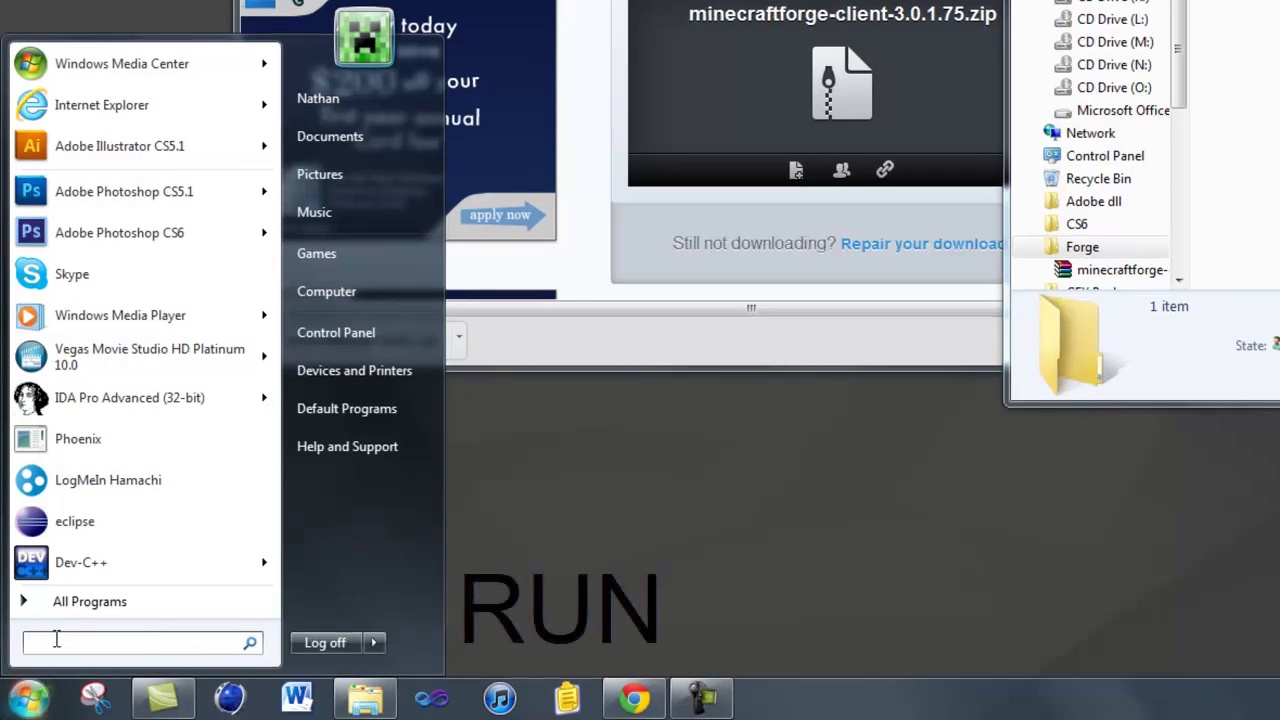
text(run)
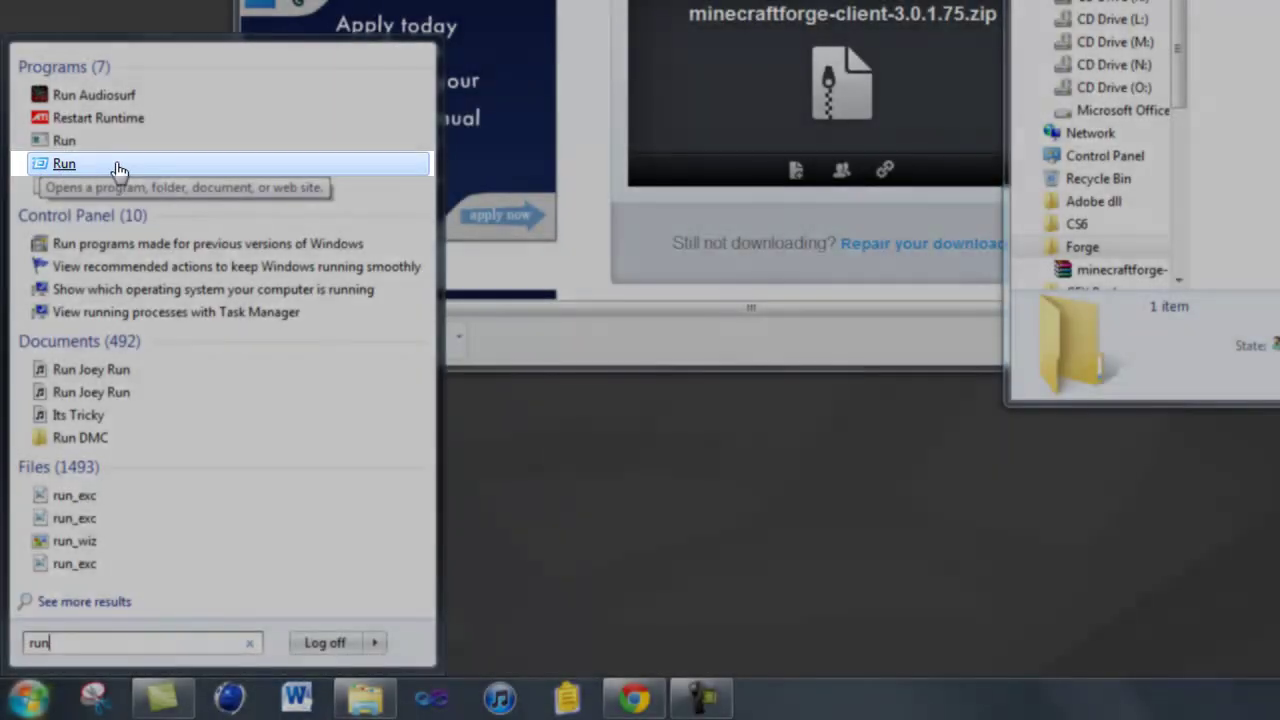
click(114, 165)
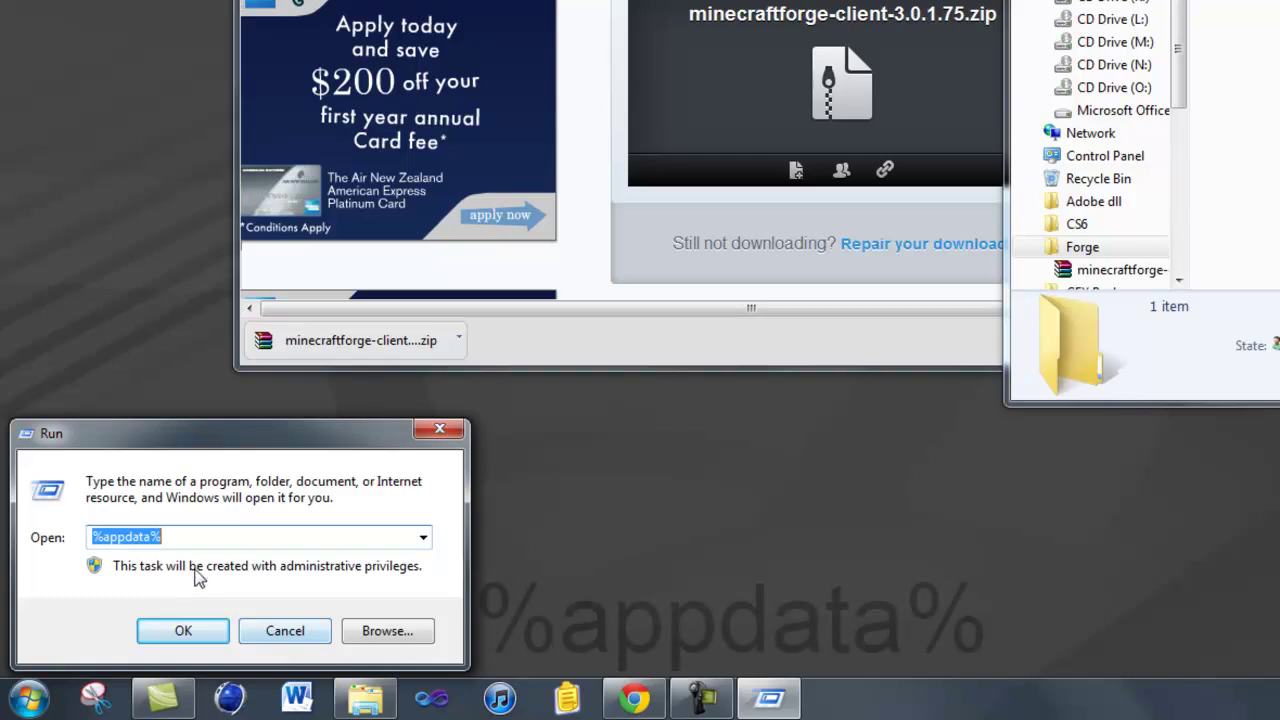
click(204, 536)
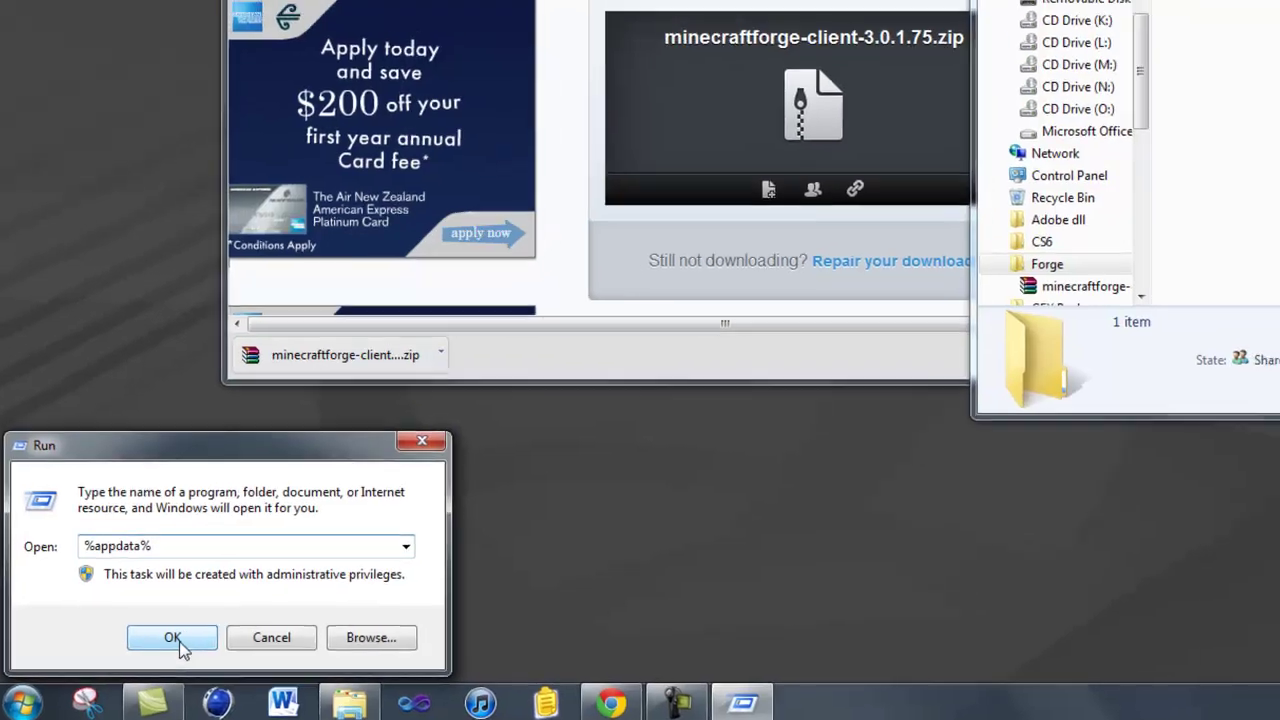
click(179, 641)
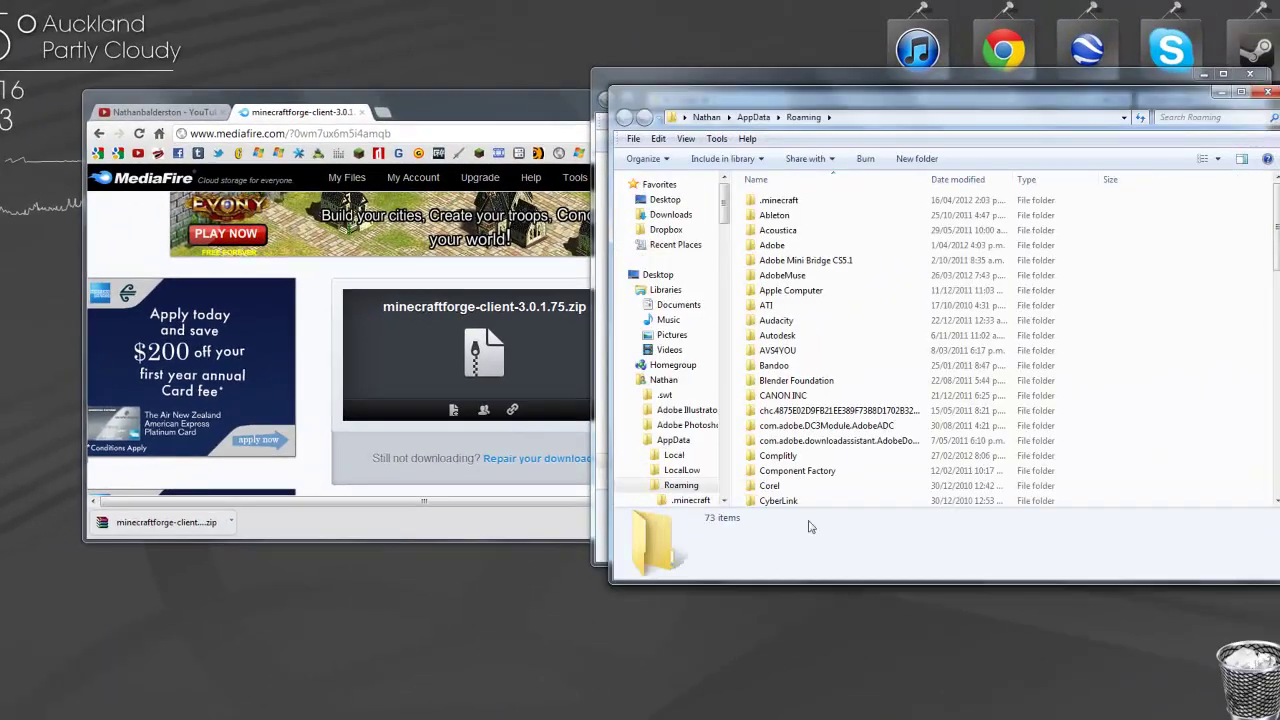
drag(873, 100, 279, 88)
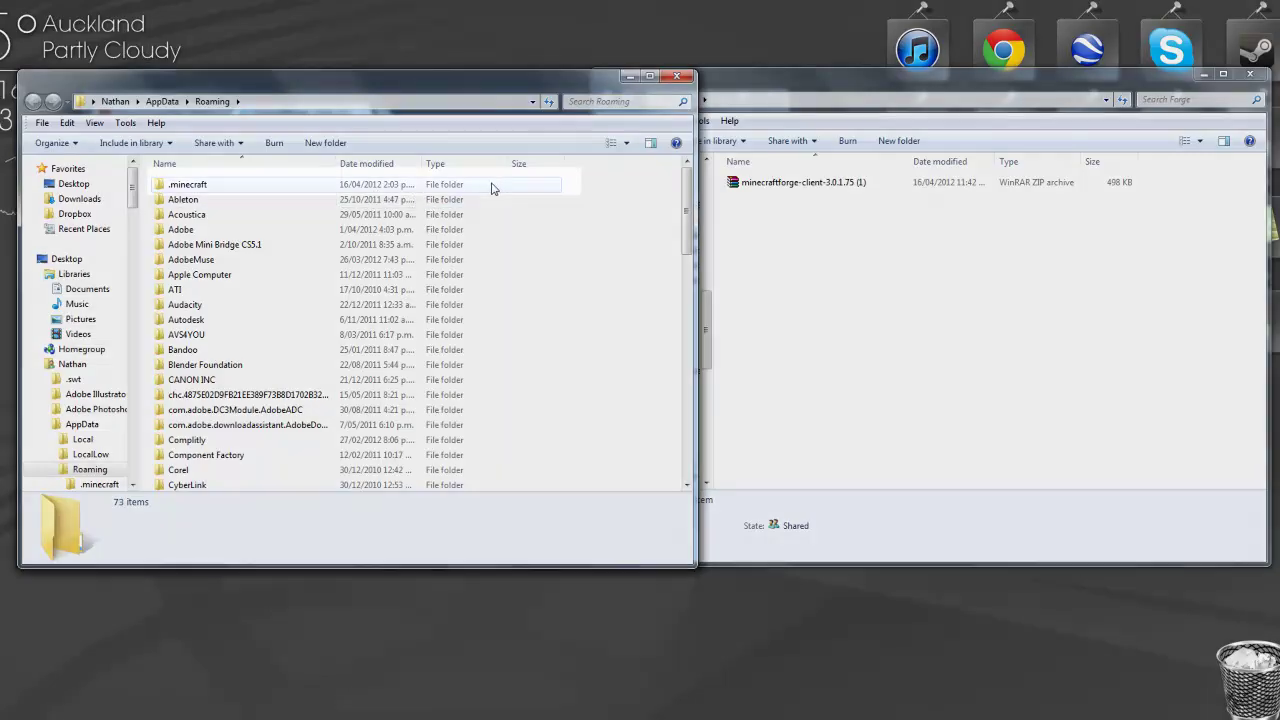
Navigate into .minecraft\bin and select the minecraft archive.
click(491, 186)
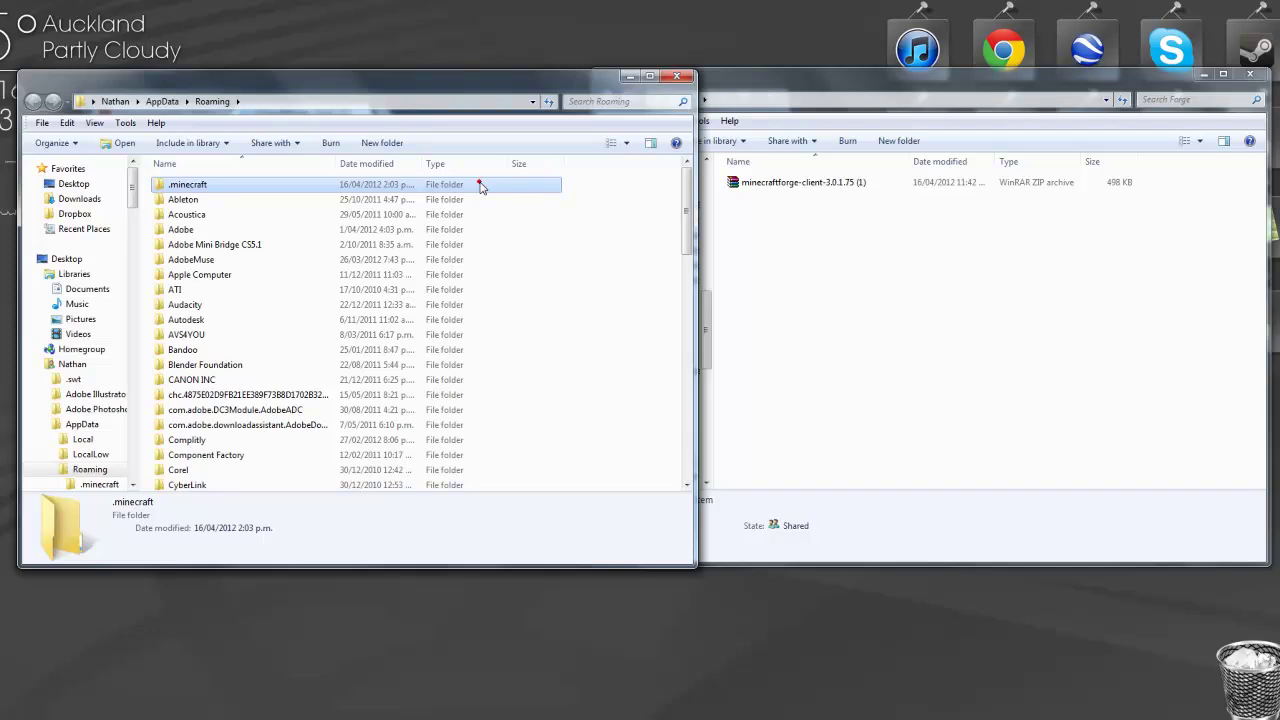
double_click(480, 187)
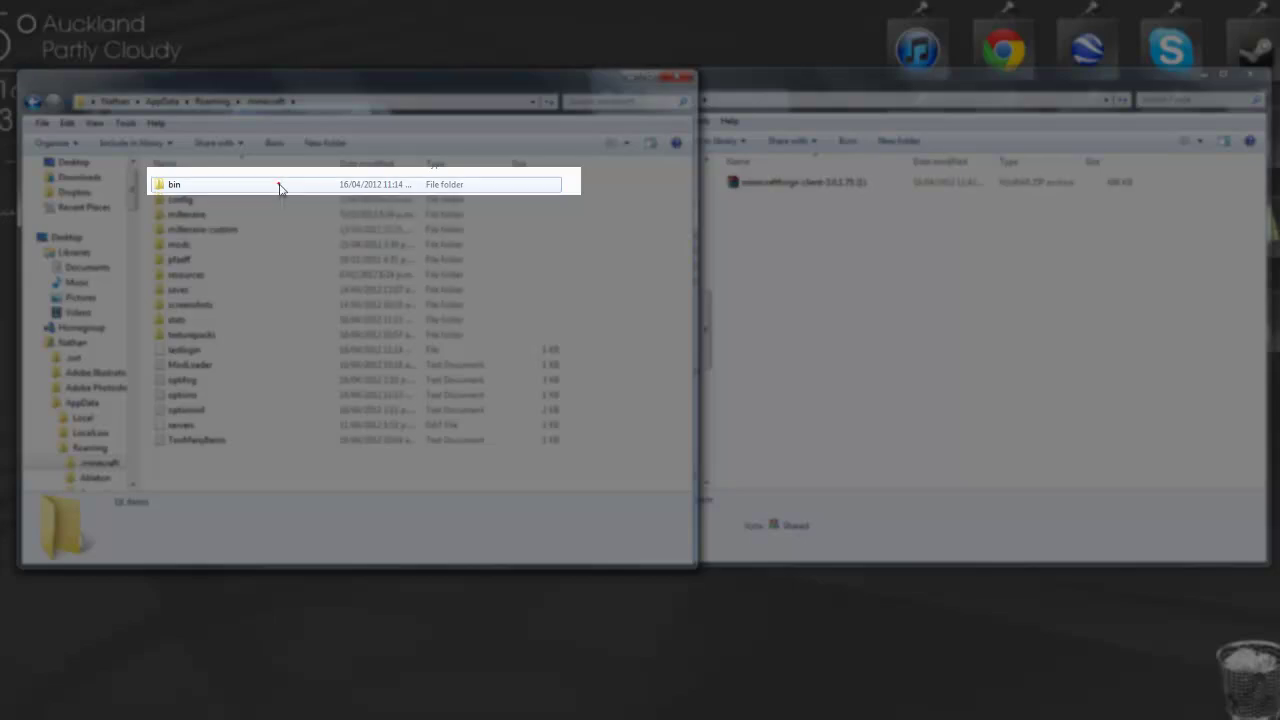
click(280, 187)
double_click(280, 187)
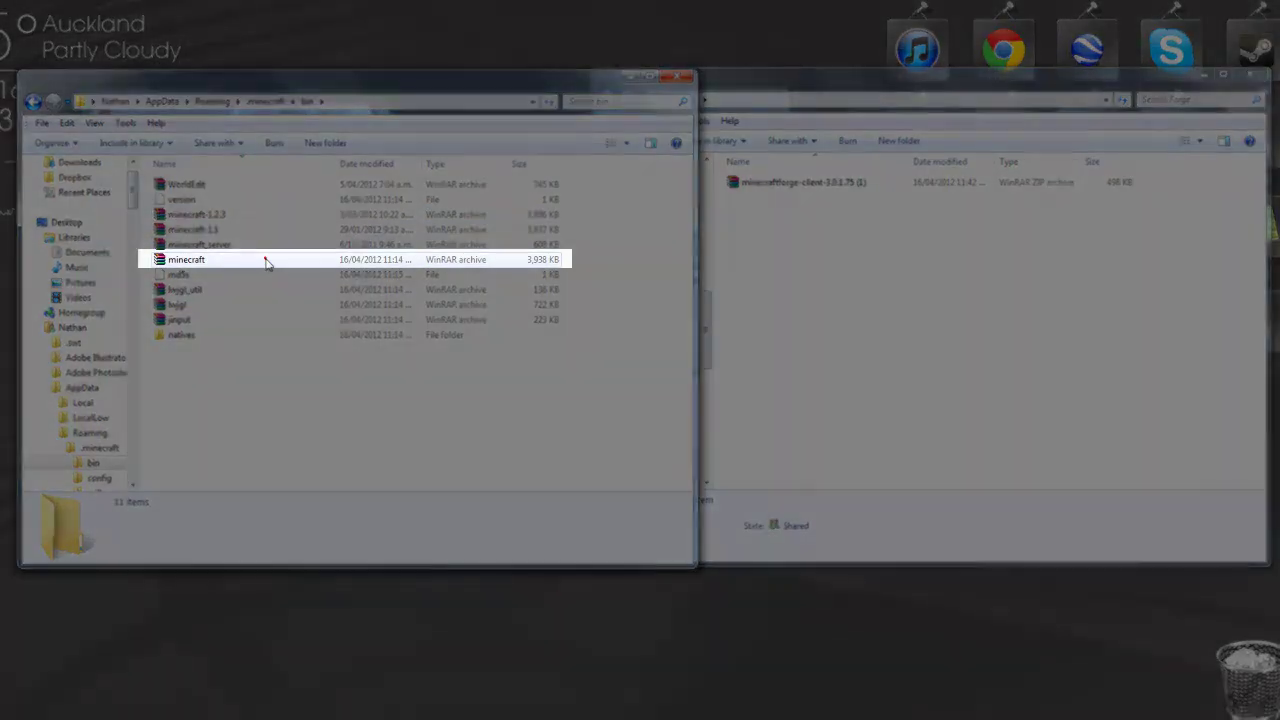
click(267, 261)
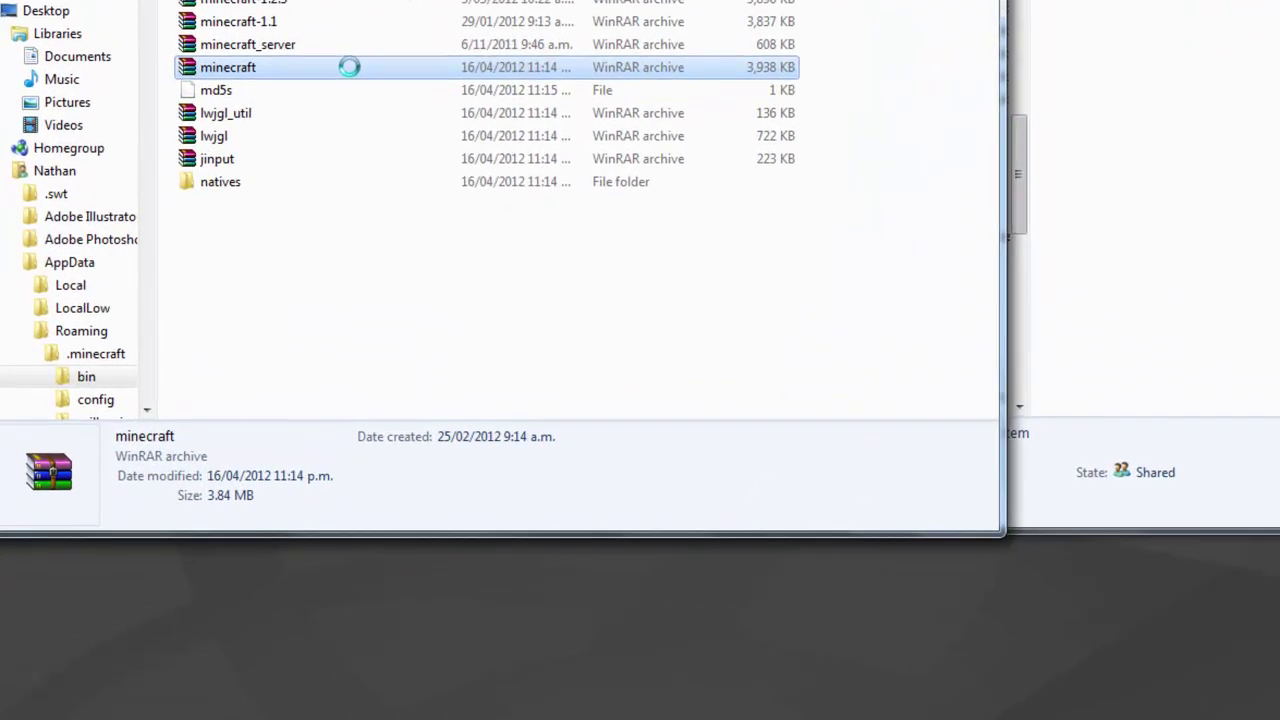
Open minecraft.jar with WinRAR, dismiss the licence reminder, and select the META-INF folder.
right_click(349, 67)
mouse_move(527, 322)
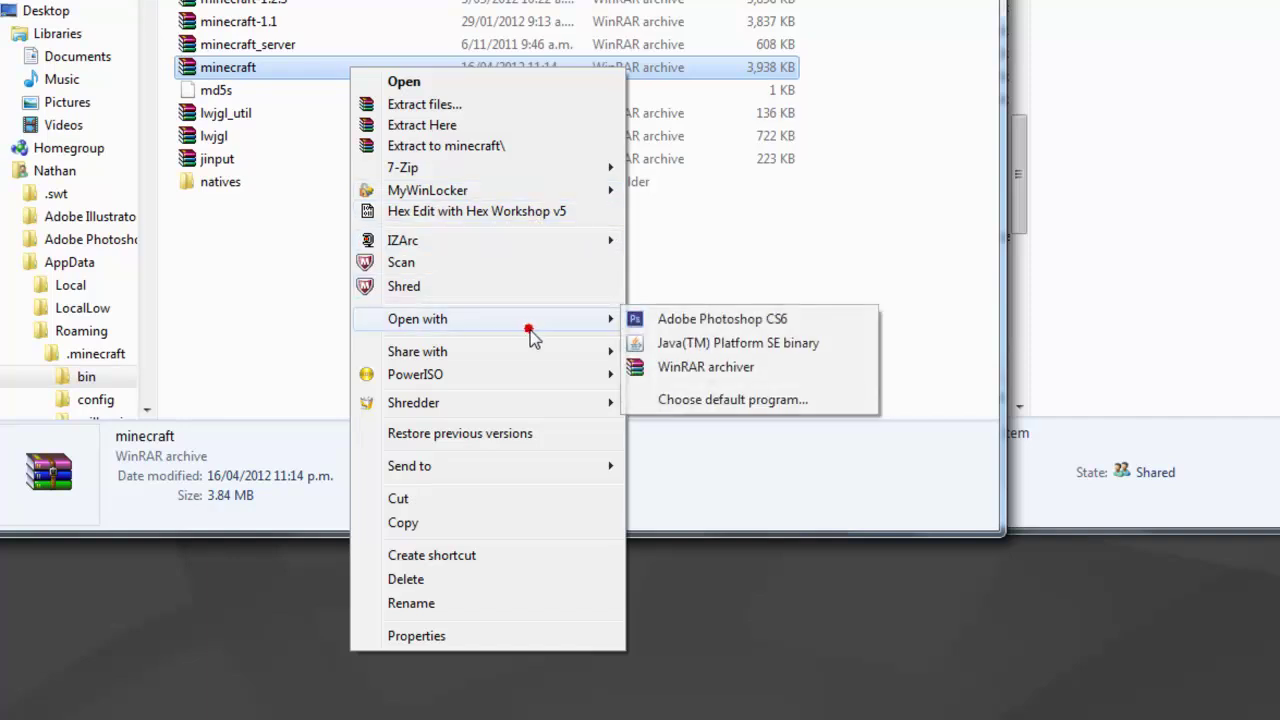
click(745, 375)
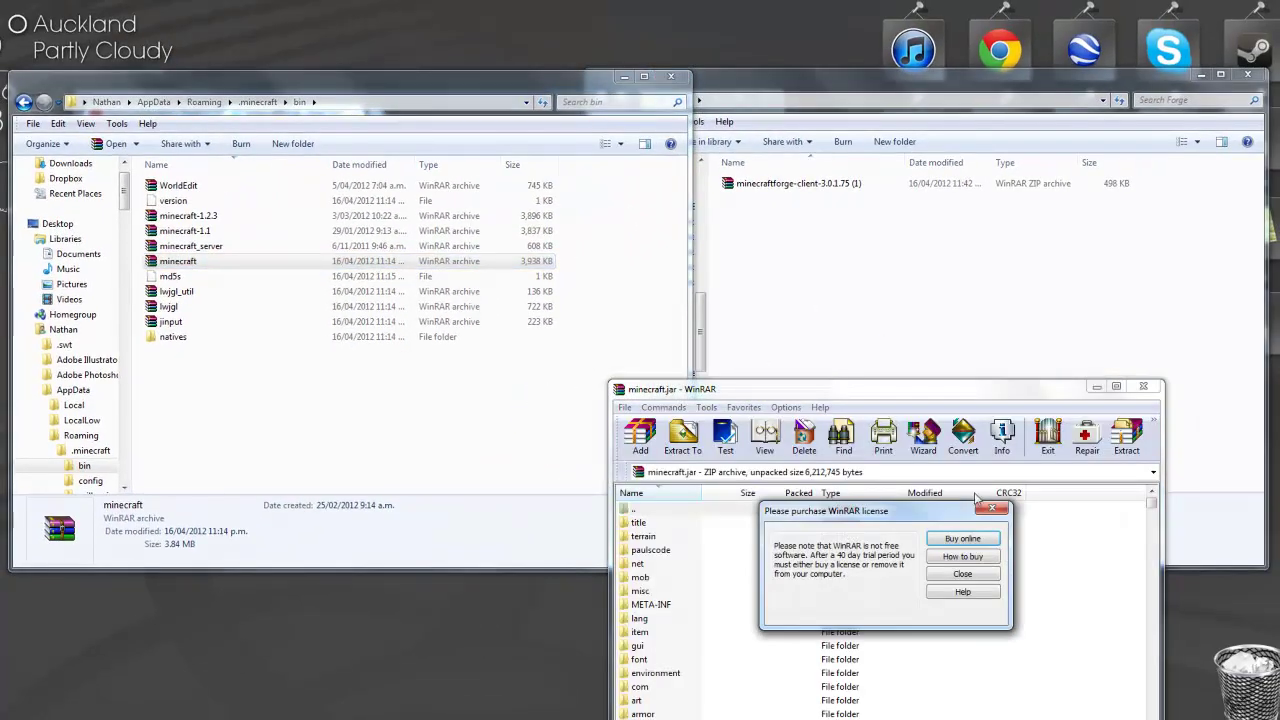
click(991, 508)
drag(878, 391, 322, 115)
click(164, 331)
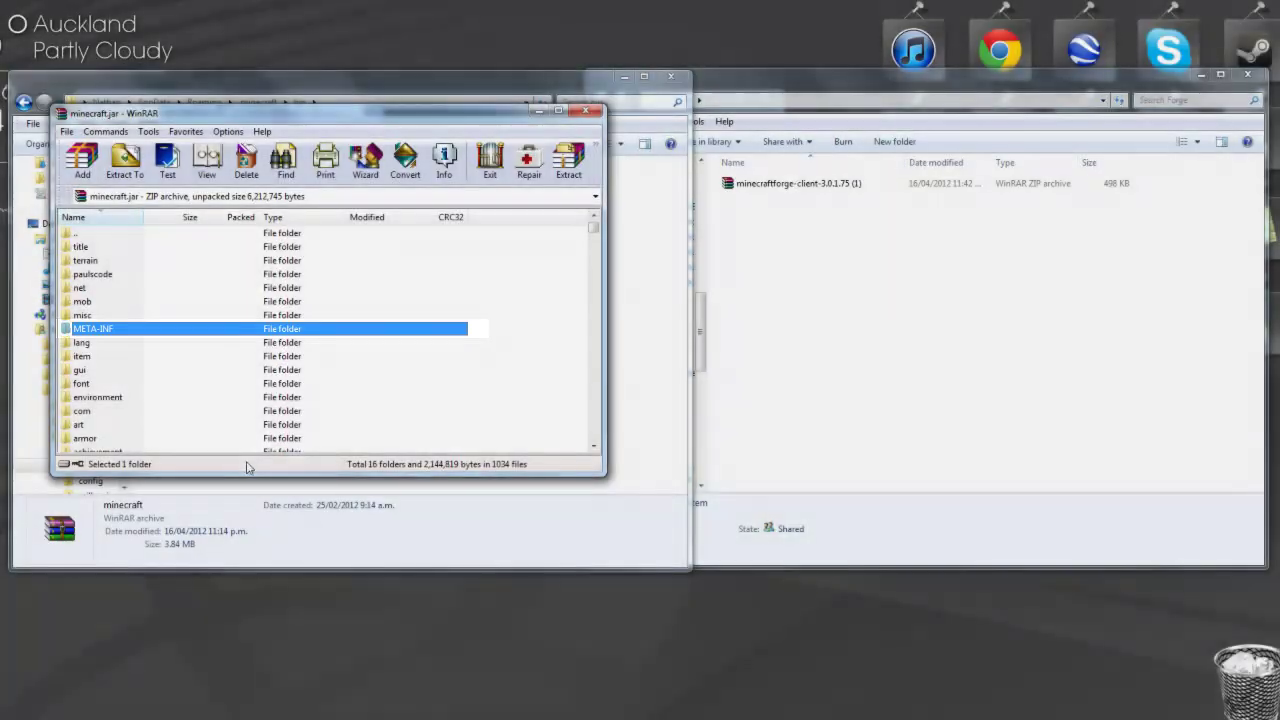
Delete the META-INF folder from minecraft.jar.
key(Delete)
click(626, 430)
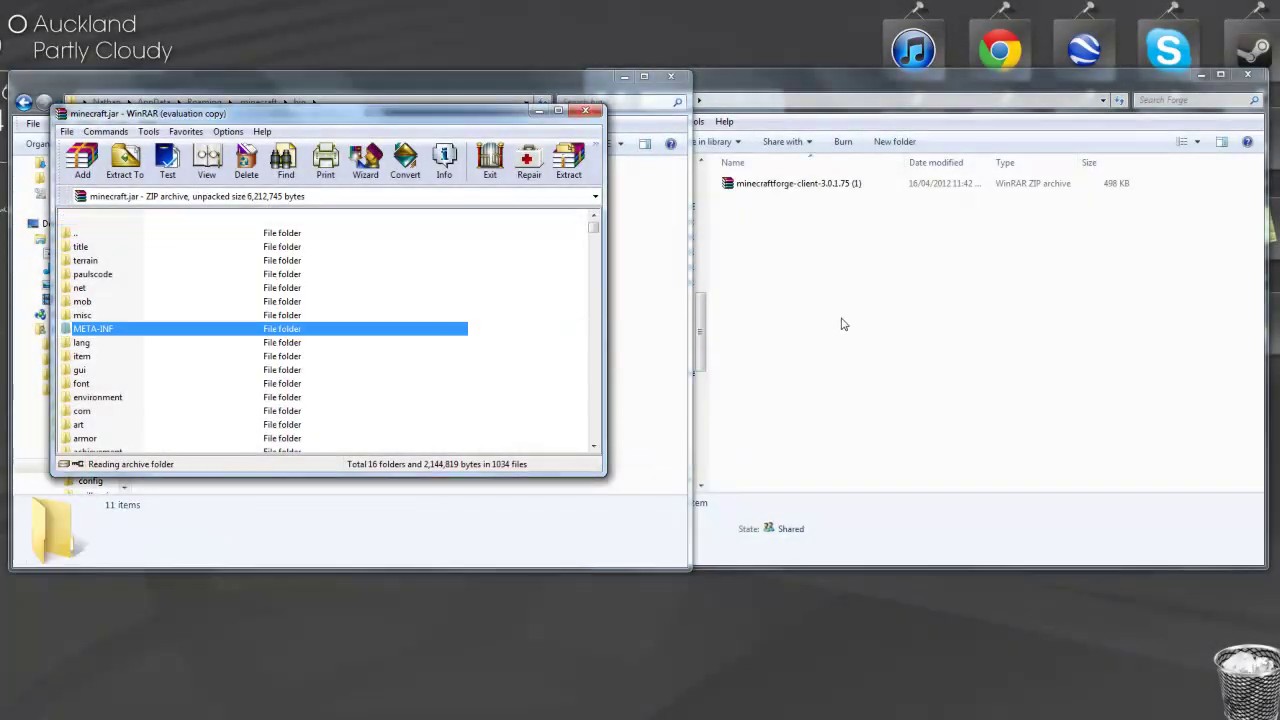
click(540, 325)
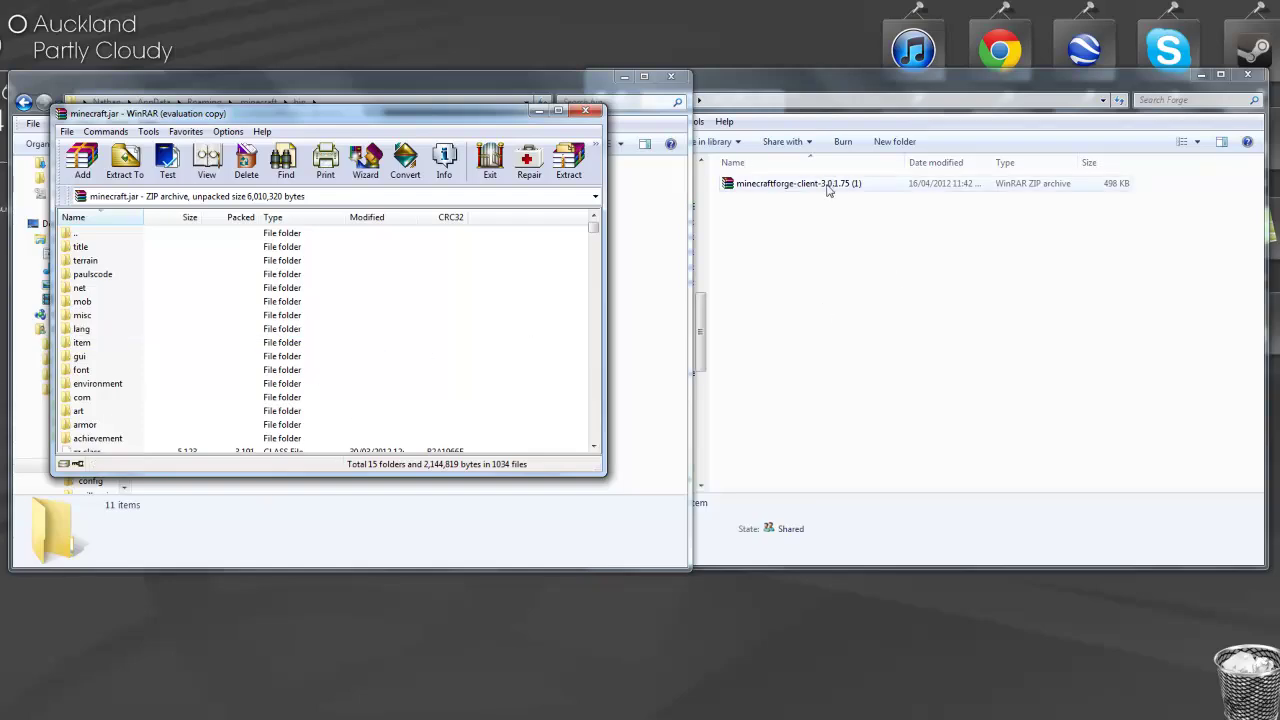
Open the Forge client zip in WinRAR and arrange it beside minecraft.jar, minimizing other windows.
double_click(770, 184)
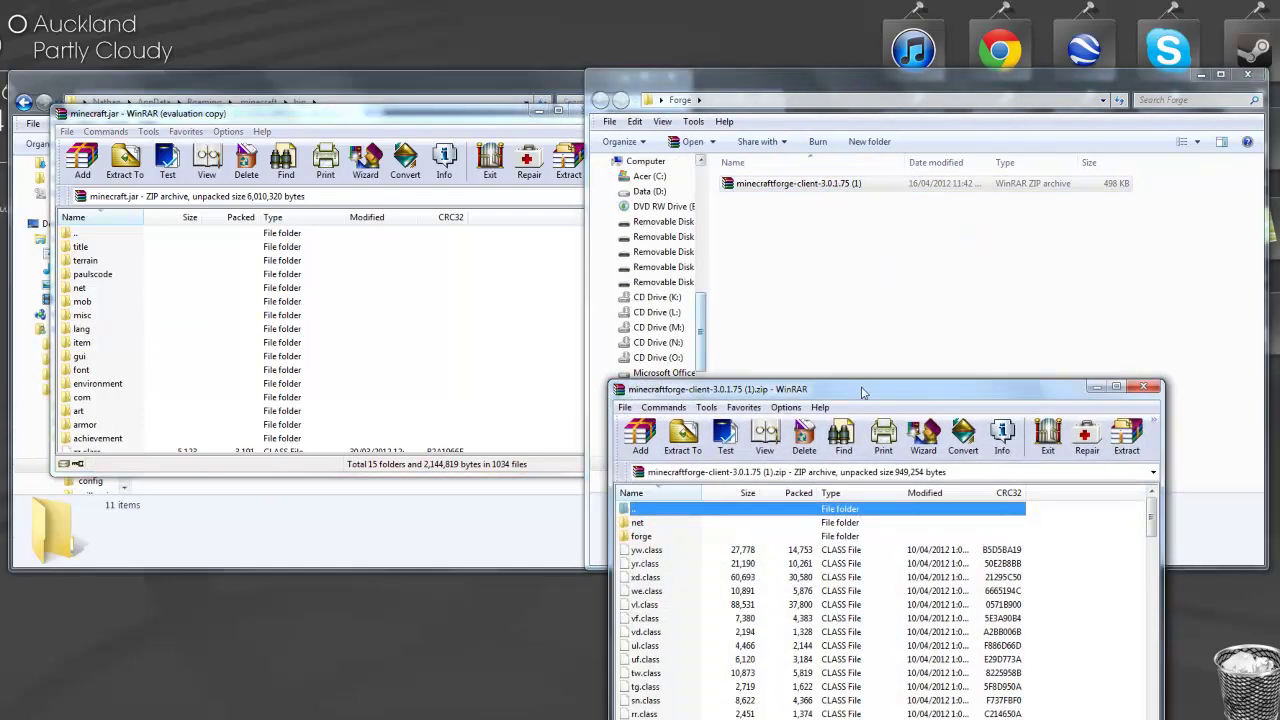
drag(865, 391, 853, 127)
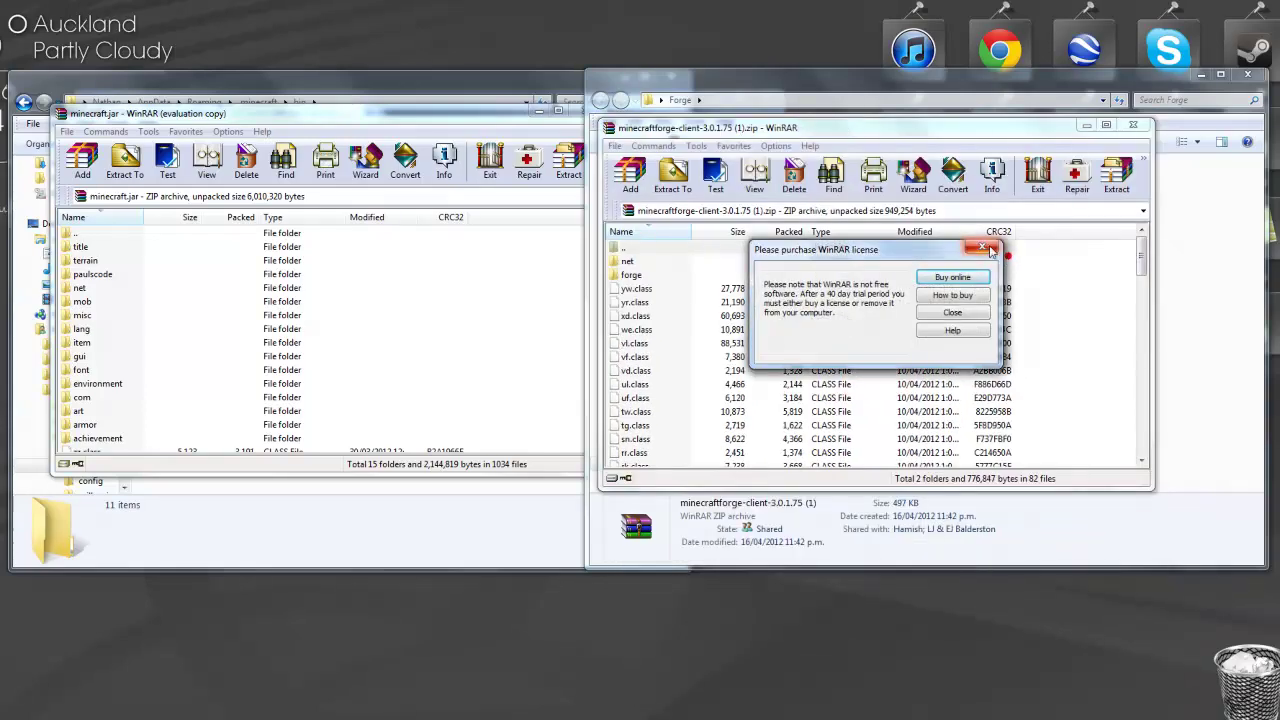
click(982, 247)
click(1200, 76)
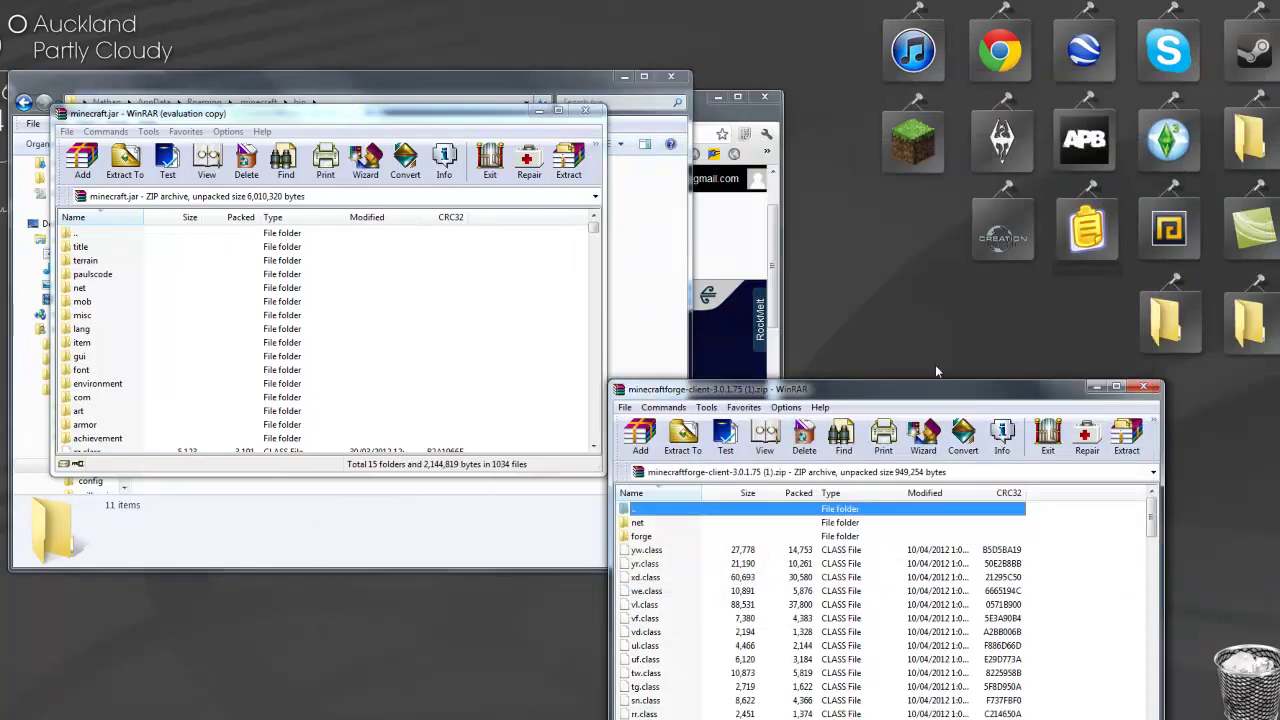
click(624, 77)
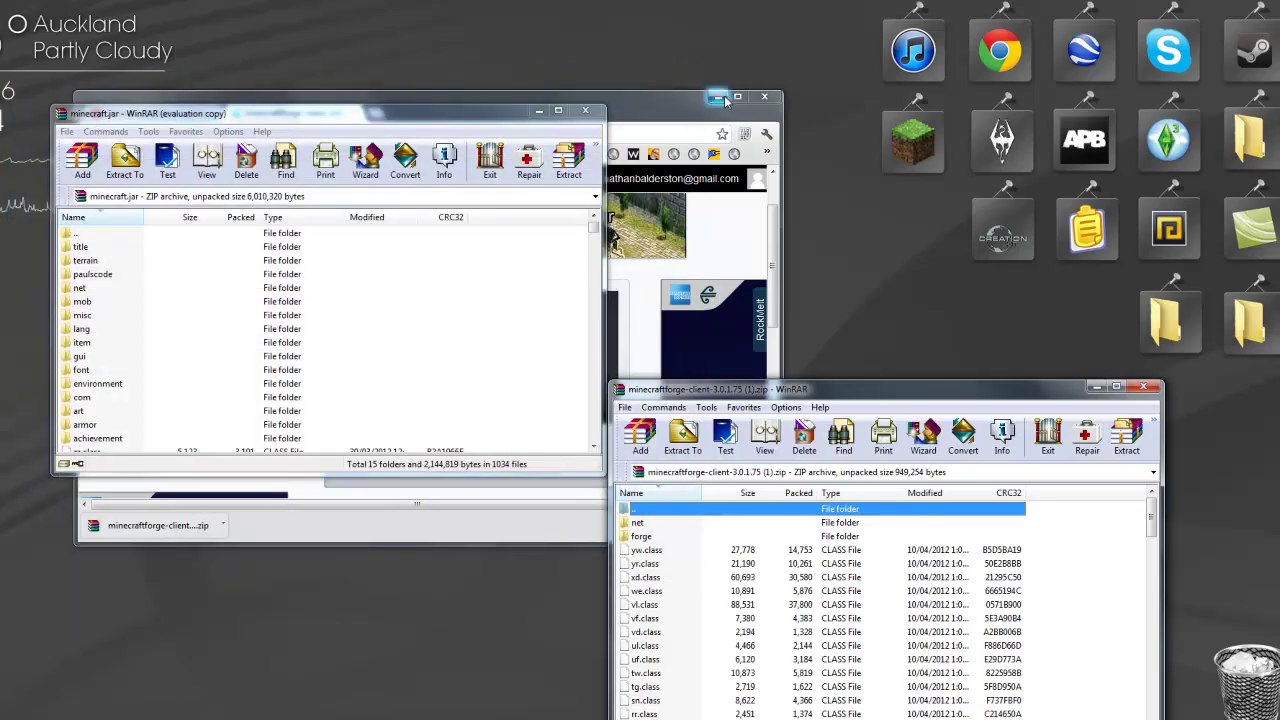
click(718, 96)
drag(825, 394, 830, 118)
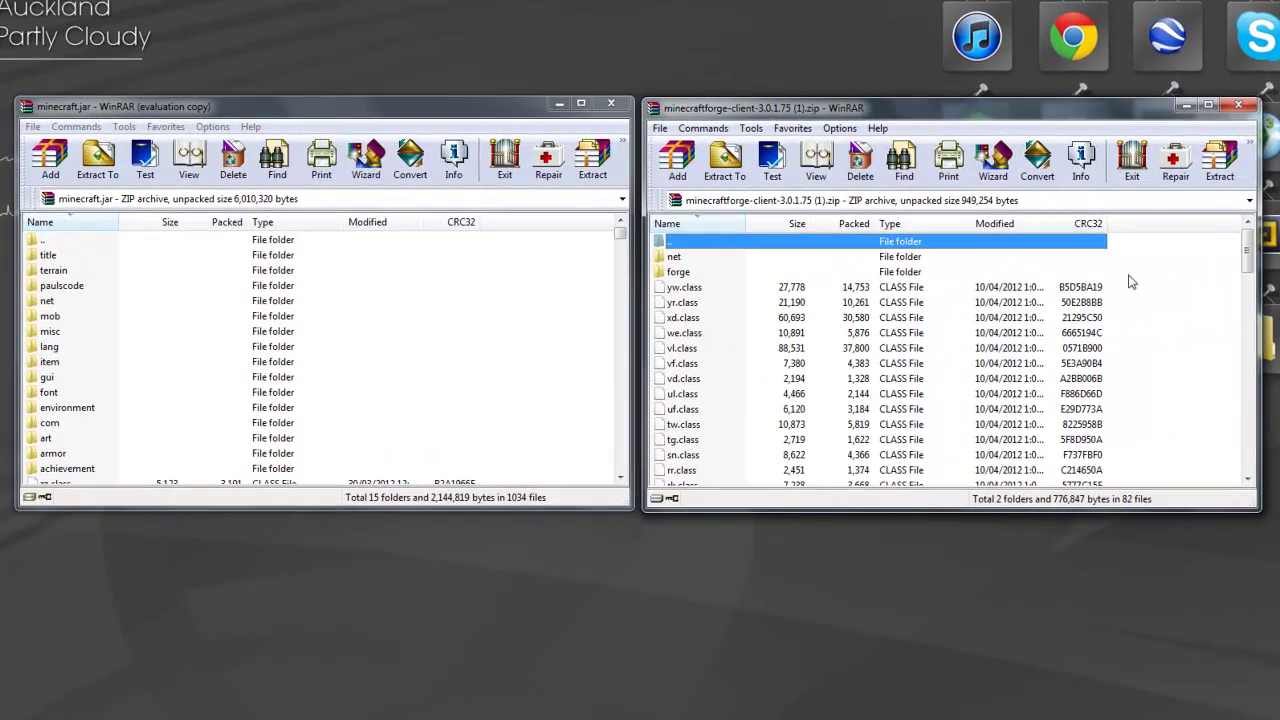
Drag all Forge client zip contents into minecraft.jar and accept the archive parameters.
drag(1143, 250, 797, 655)
drag(825, 376, 600, 378)
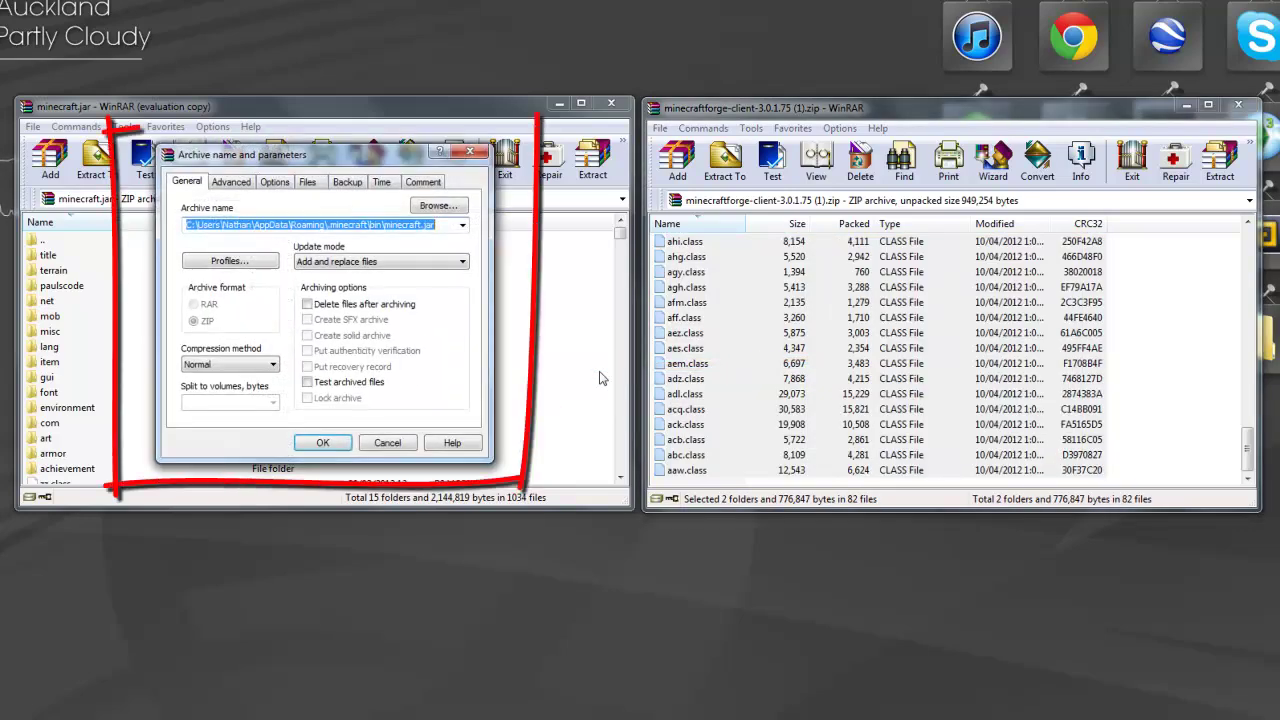
click(322, 442)
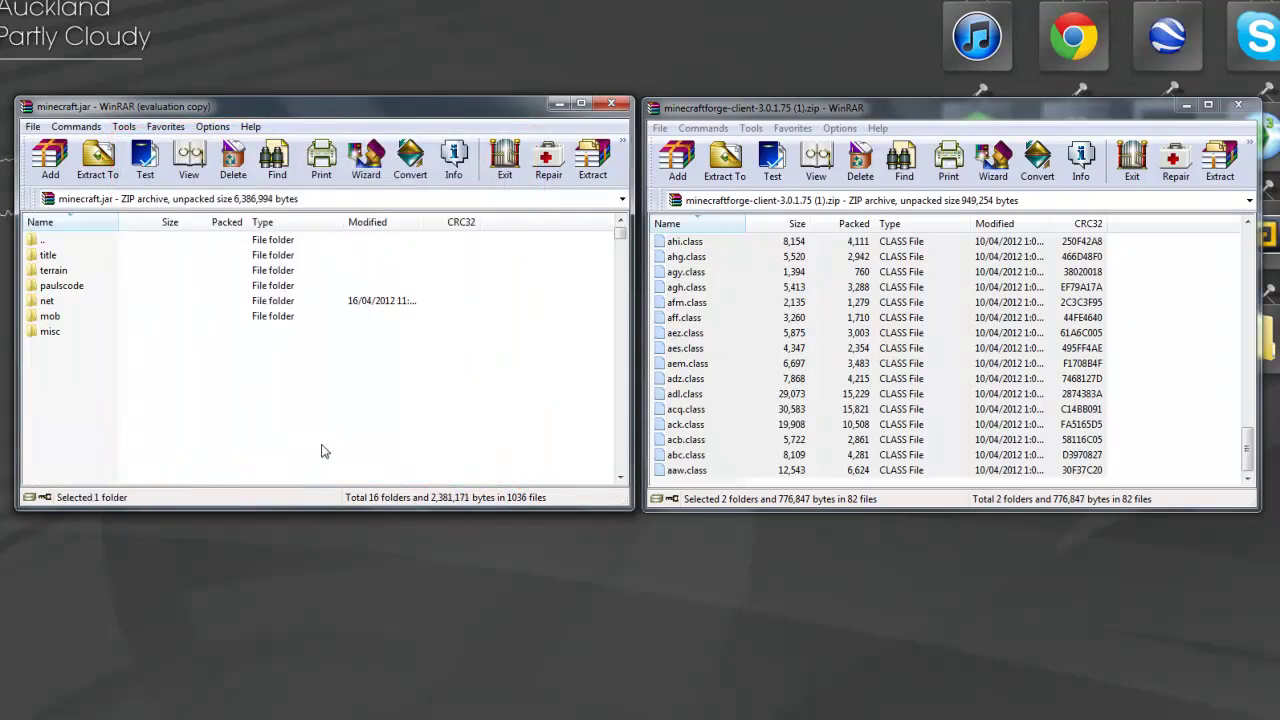